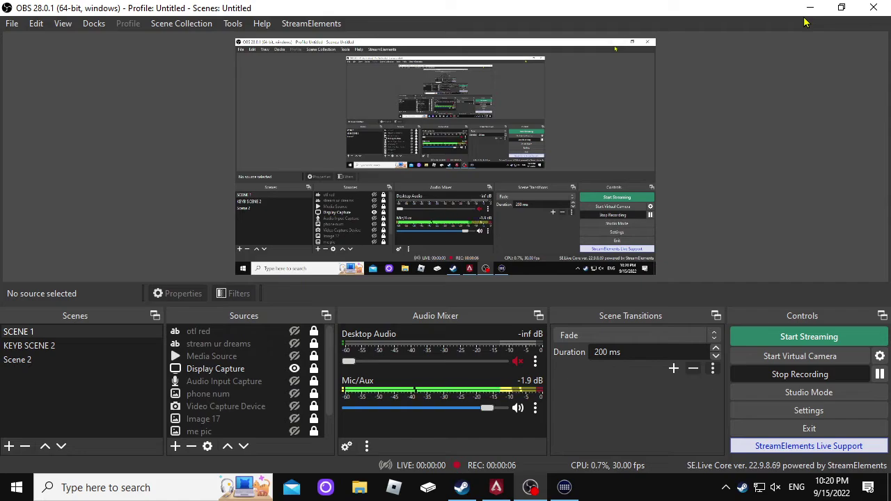
Minimize OBS and turn off View > Show desktop icons so only the wallpaper remains
{"action": "left_click", "coordinate": [810, 13]}
{"action": "right_click", "coordinate": [325, 183]}
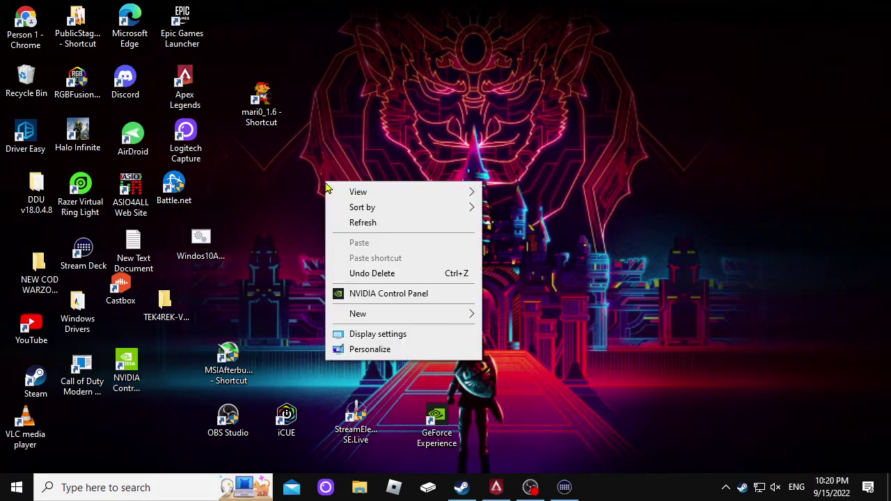
{"action": "mouse_move", "coordinate": [395, 195]}
{"action": "left_click", "coordinate": [538, 279]}
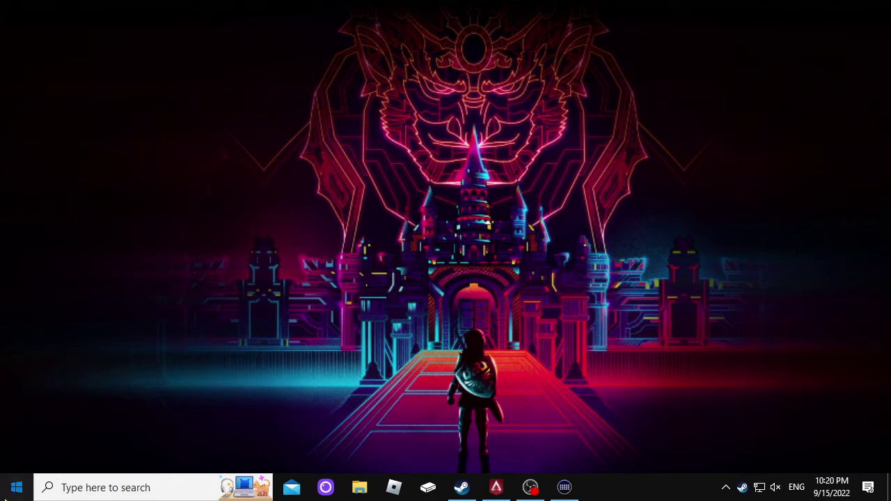
Go from Start to Settings > System > Sound, then into App volume and device preferences
{"action": "left_click", "coordinate": [16, 486]}
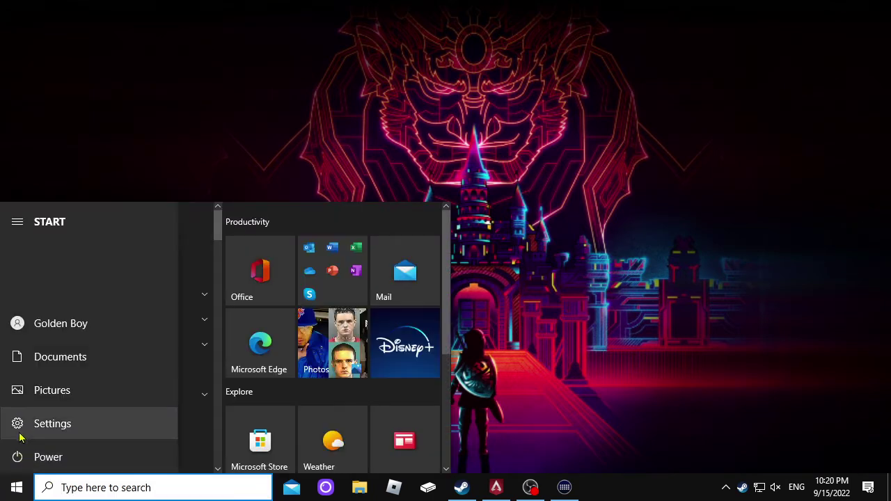
{"action": "left_click", "coordinate": [22, 430]}
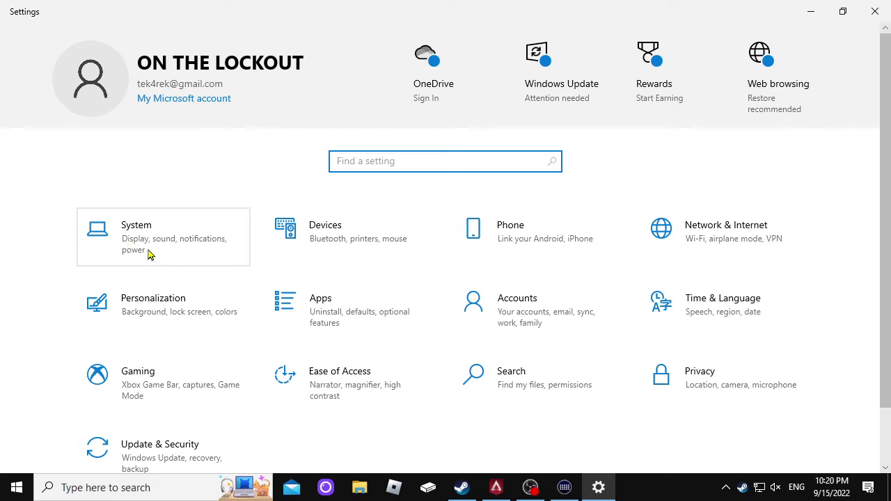
{"action": "left_click", "coordinate": [148, 260]}
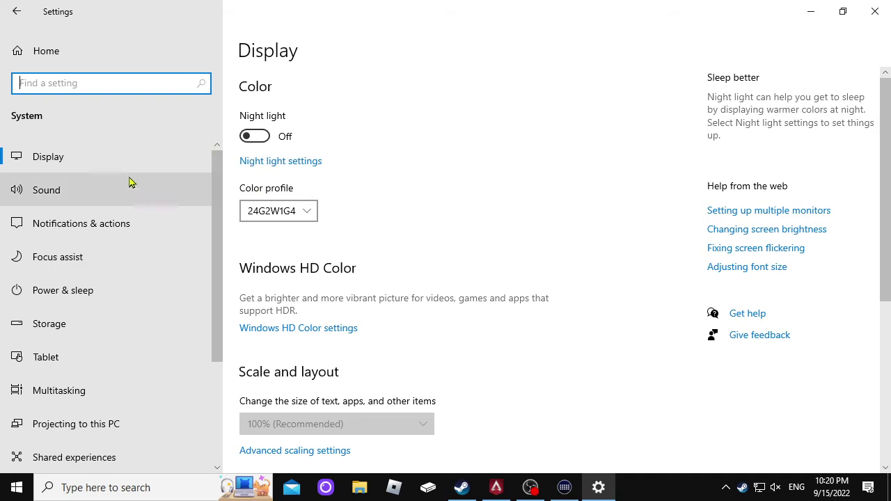
{"action": "left_click", "coordinate": [47, 196]}
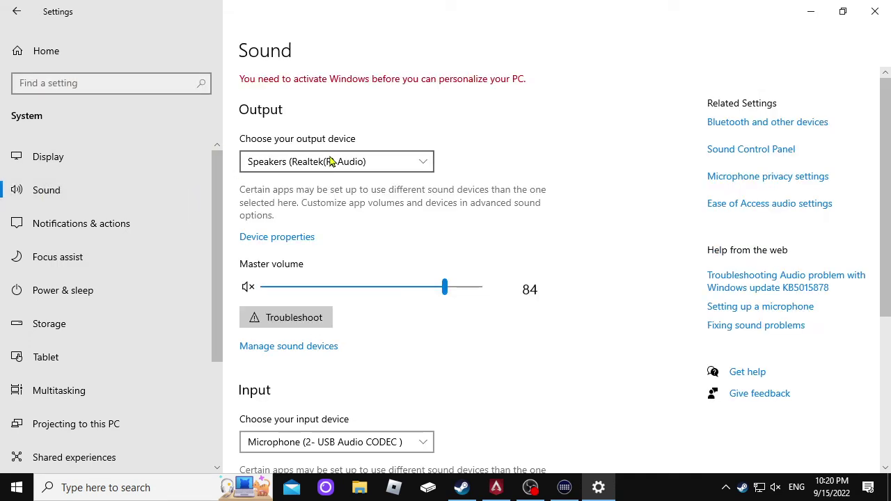
{"action": "scroll", "coordinate": [501, 139], "scroll_direction": "down", "scroll_amount": 5}
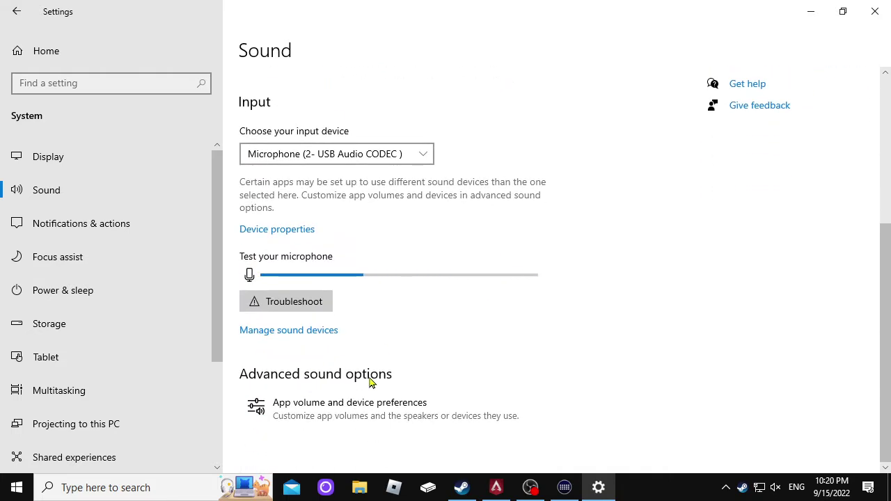
{"action": "left_click", "coordinate": [277, 426]}
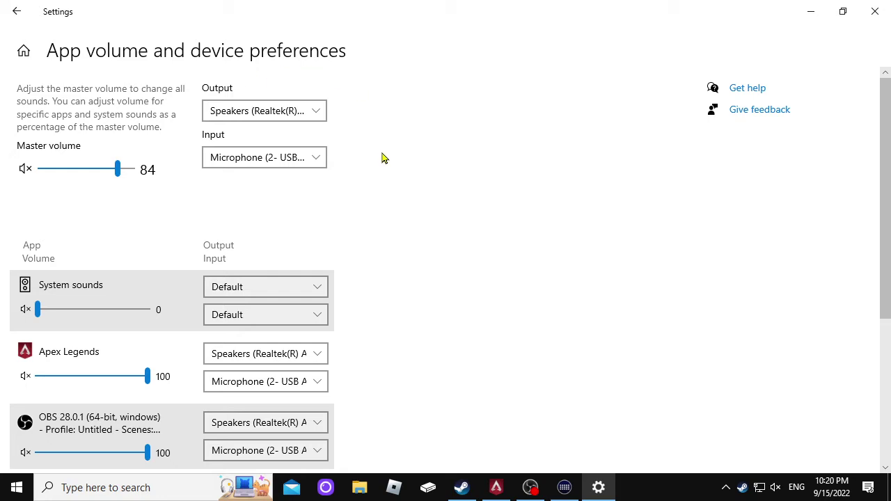
Check the playback device list, then unmute the Realtek speakers in the taskbar volume flyout
{"action": "scroll", "coordinate": [180, 278], "scroll_direction": "down", "scroll_amount": 3}
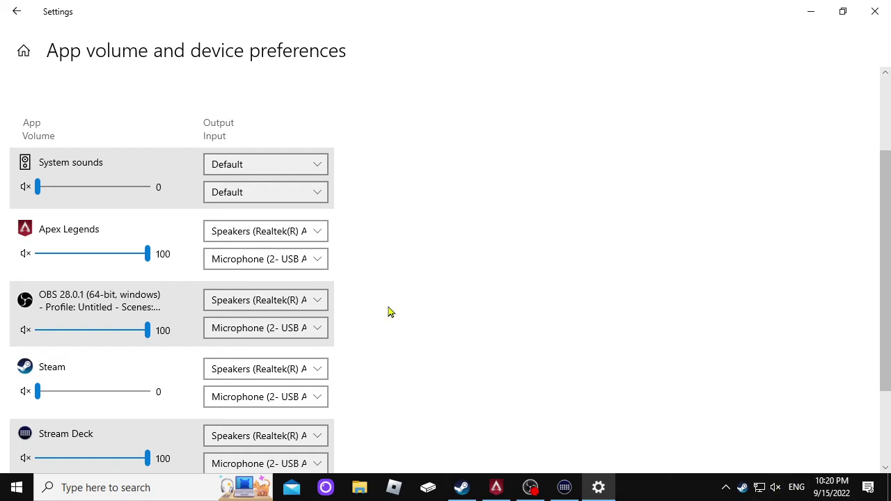
{"action": "left_click", "coordinate": [772, 487]}
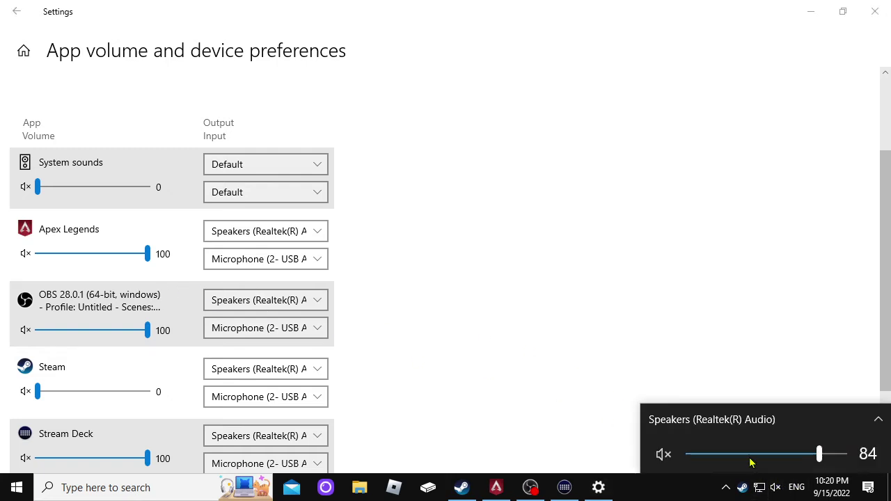
{"action": "left_click", "coordinate": [702, 426]}
{"action": "left_click", "coordinate": [509, 342]}
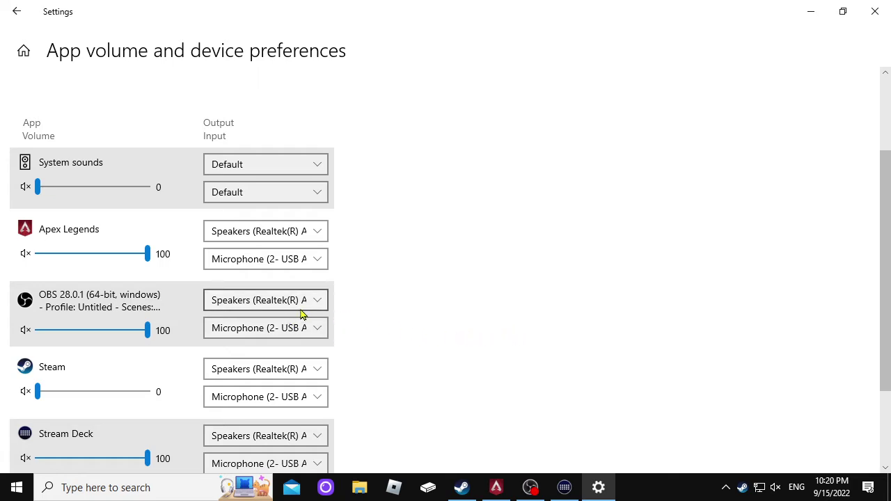
{"action": "left_click", "coordinate": [775, 487]}
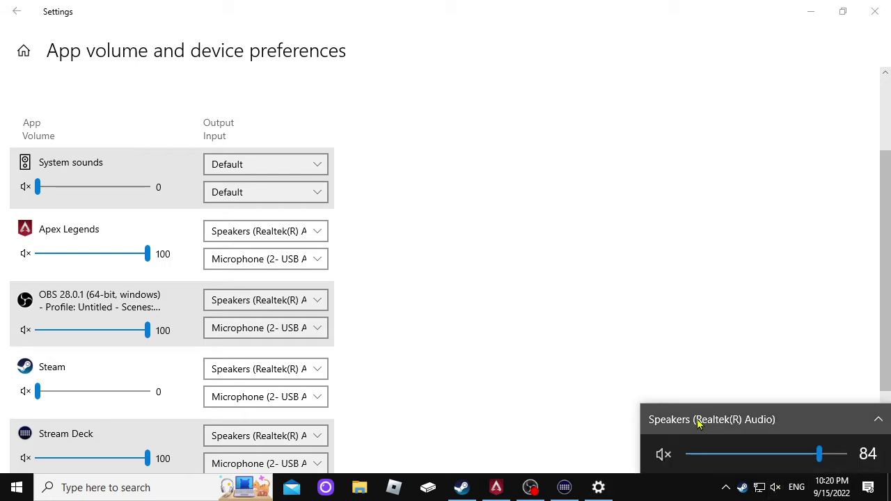
{"action": "left_click", "coordinate": [664, 454]}
{"action": "left_click", "coordinate": [536, 385]}
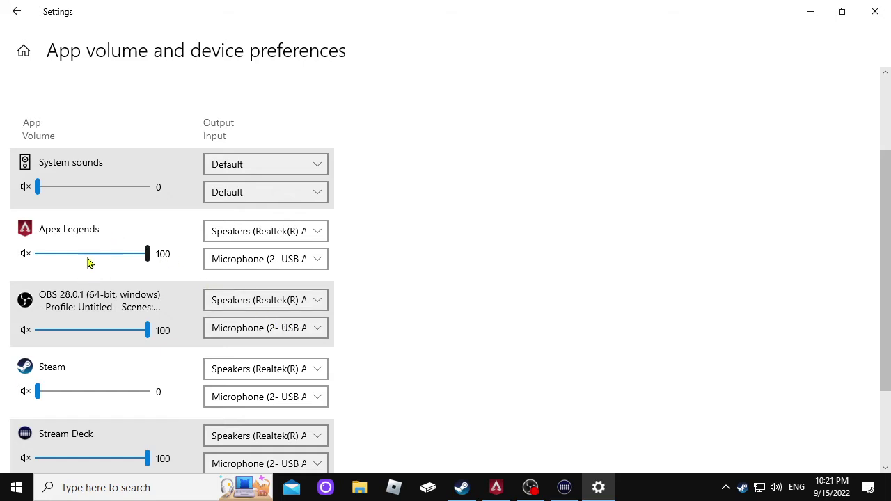
{"action": "scroll", "coordinate": [264, 241], "scroll_direction": "down", "scroll_amount": 3}
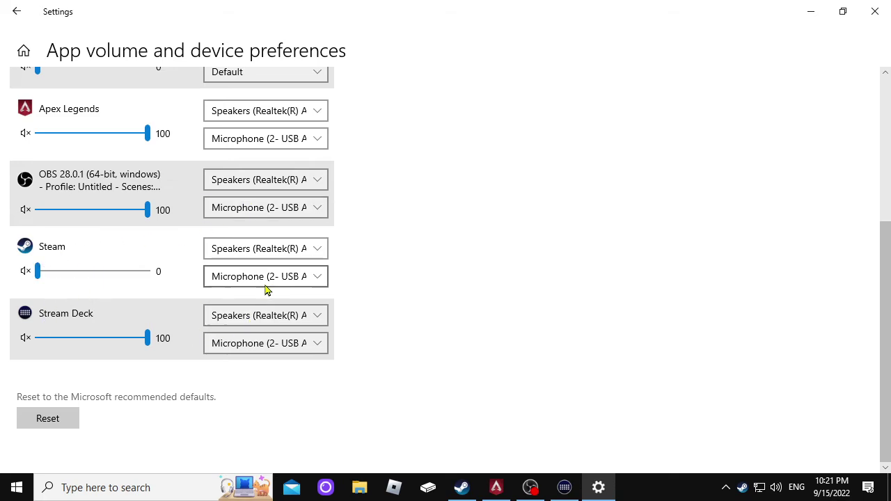
{"action": "scroll", "coordinate": [258, 279], "scroll_direction": "up", "scroll_amount": 3}
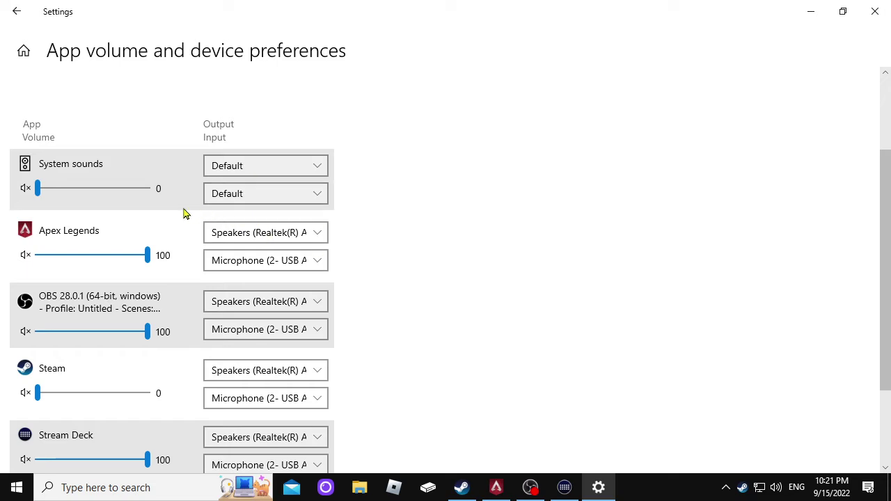
{"action": "scroll", "coordinate": [285, 244], "scroll_direction": "down", "scroll_amount": 3}
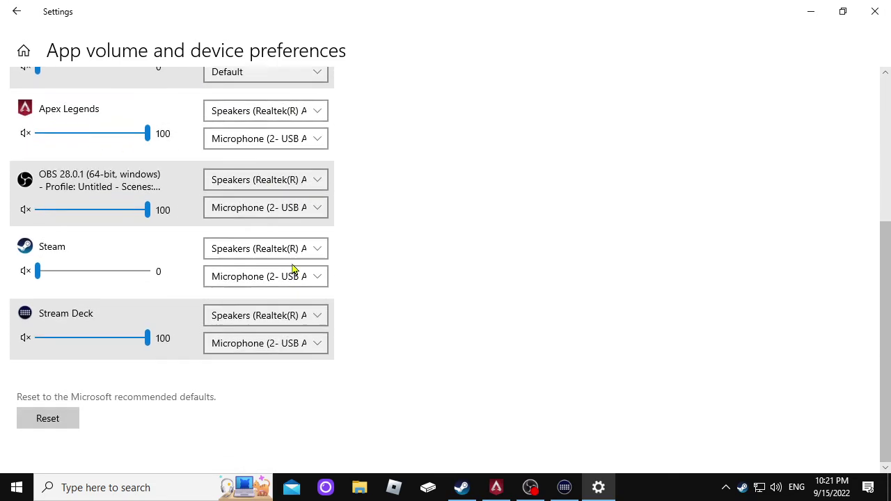
{"action": "scroll", "coordinate": [289, 315], "scroll_direction": "up", "scroll_amount": 5}
{"action": "scroll", "coordinate": [296, 330], "scroll_direction": "down", "scroll_amount": 5}
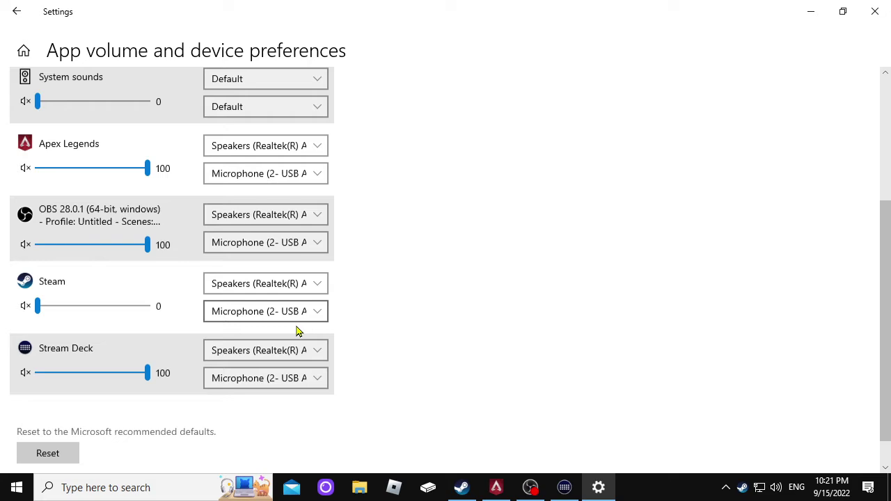
{"action": "scroll", "coordinate": [301, 341], "scroll_direction": "up", "scroll_amount": 2}
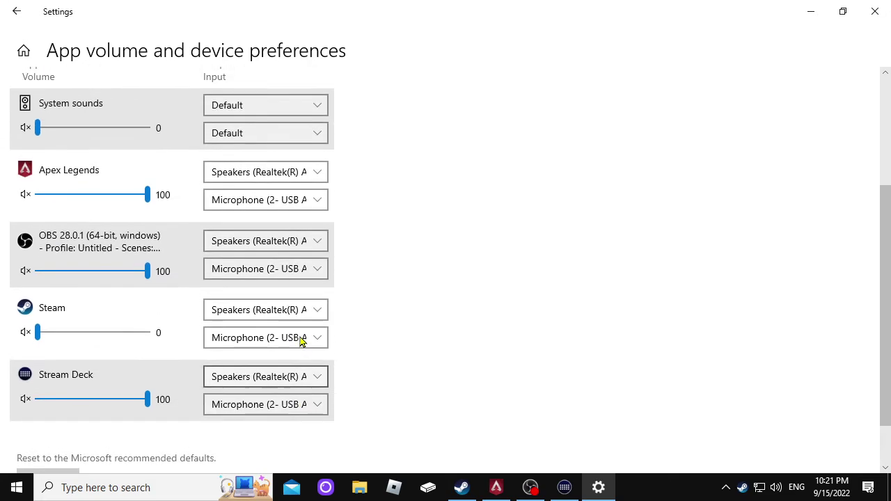
Try Apex Legends on USB Audio CODEC, keep Steam on Realtek, then return Apex to Realtek speakers
{"action": "left_click", "coordinate": [277, 181]}
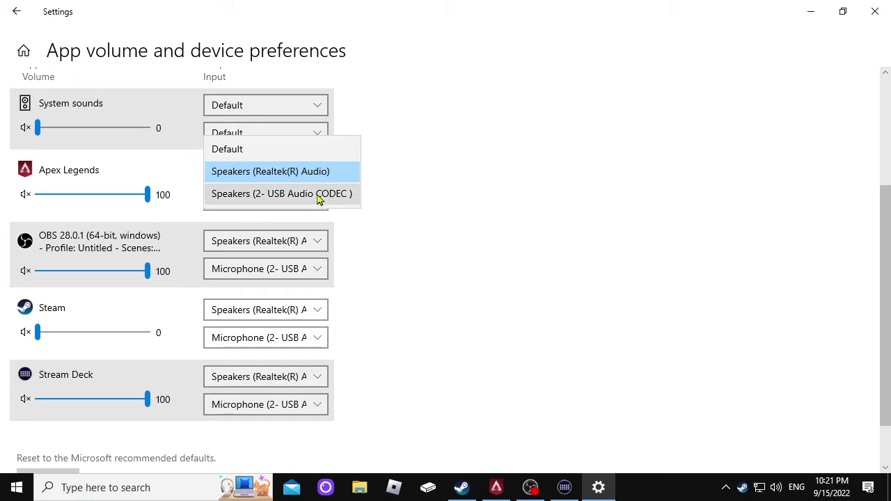
{"action": "left_click", "coordinate": [273, 200]}
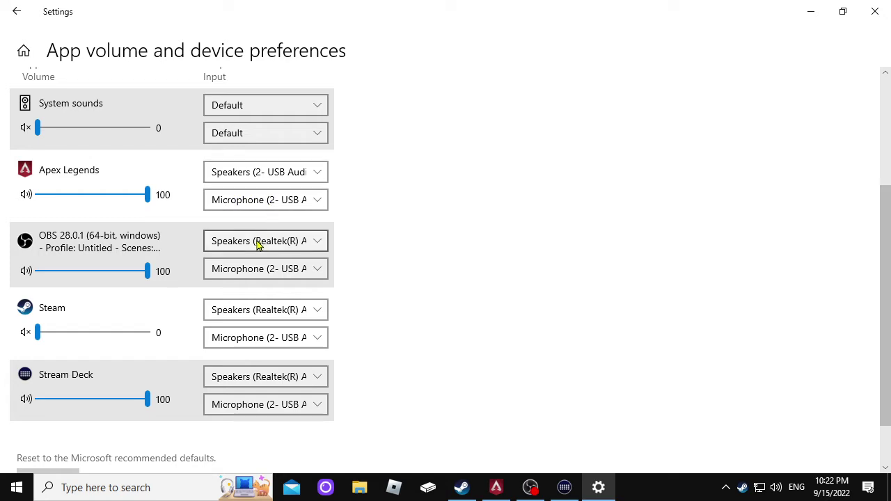
{"action": "left_click", "coordinate": [257, 313]}
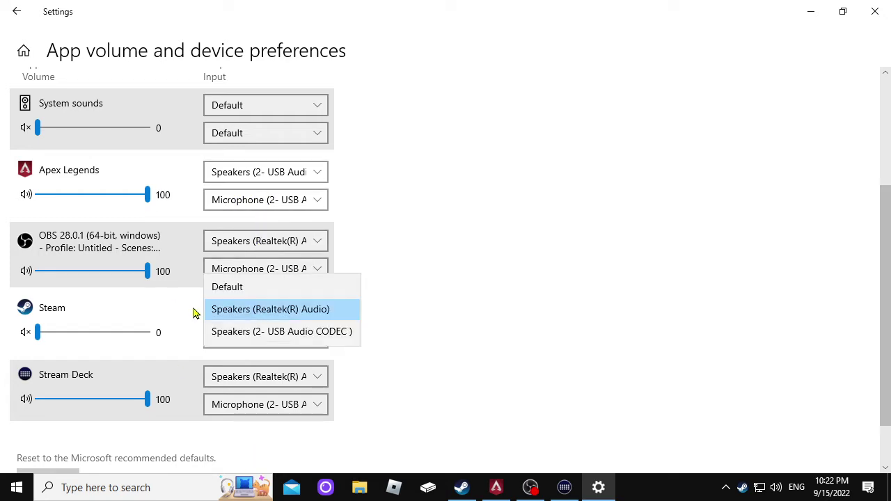
{"action": "left_click", "coordinate": [252, 311]}
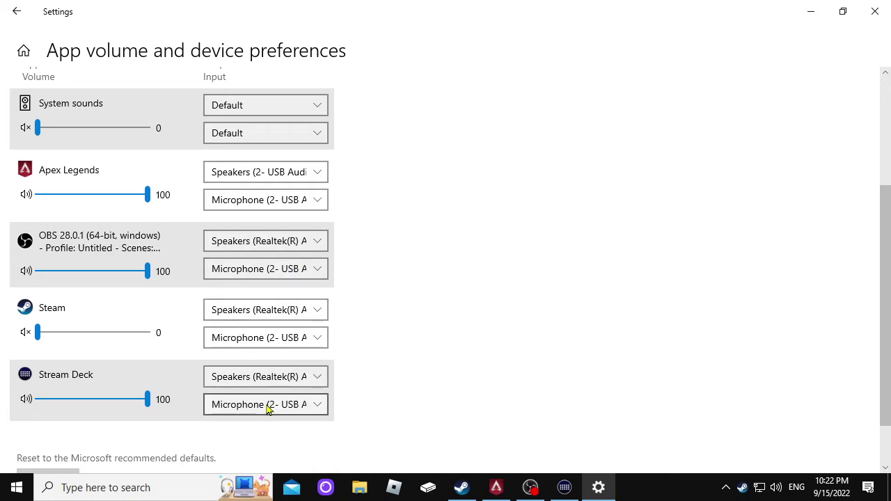
{"action": "left_click", "coordinate": [284, 182]}
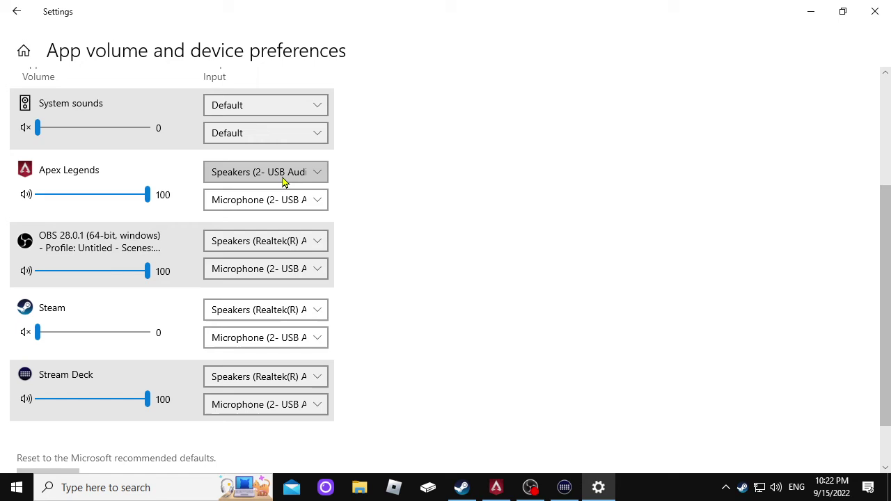
{"action": "left_click", "coordinate": [289, 150]}
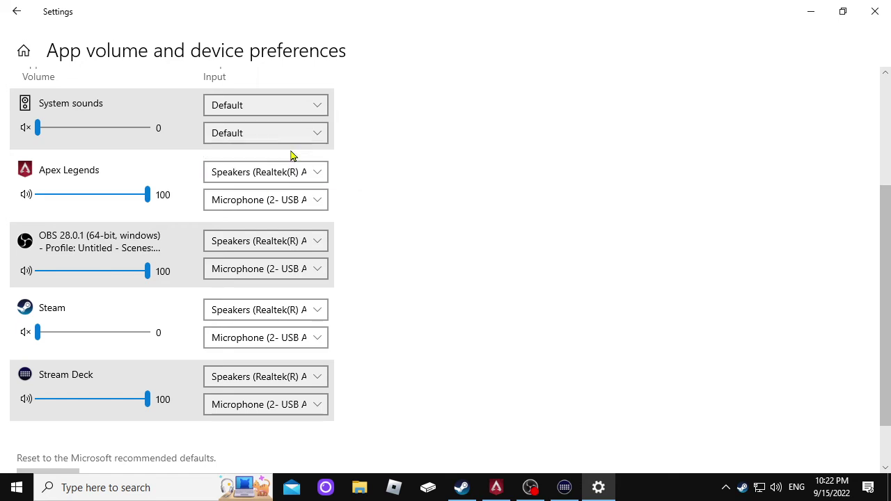
Return to the main Sound page and close the Settings window
{"action": "left_click", "coordinate": [17, 21]}
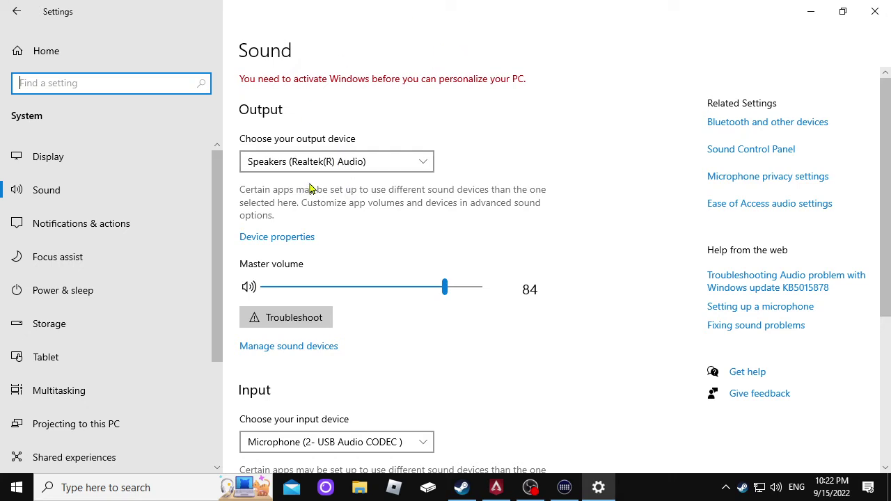
{"action": "left_click", "coordinate": [876, 19]}
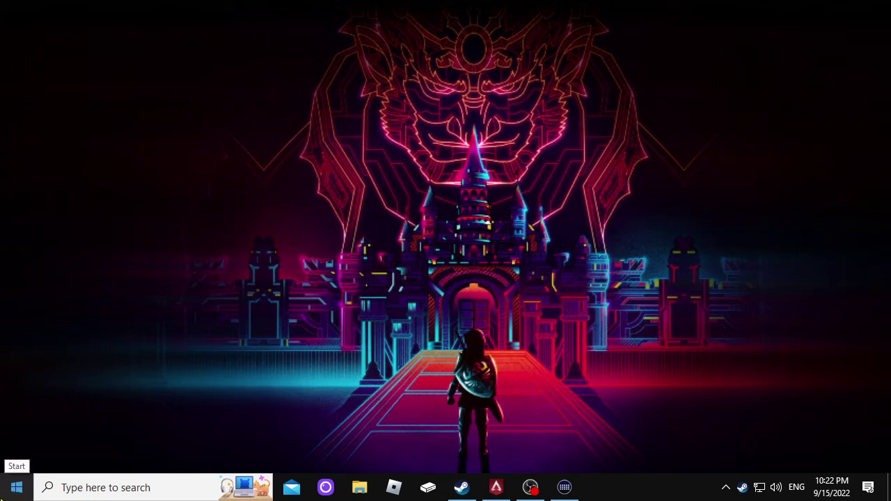
Relaunch Settings and navigate System > Sound > App volume and device preferences
{"action": "left_click", "coordinate": [17, 487]}
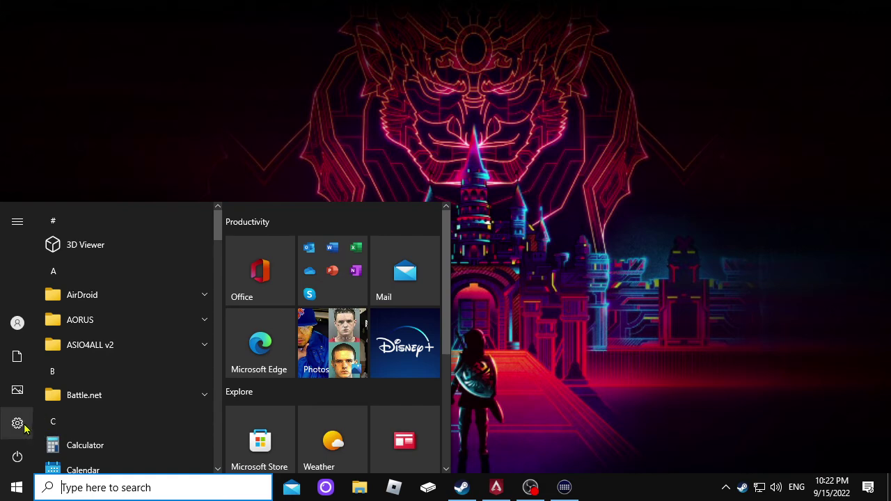
{"action": "mouse_move", "coordinate": [25, 429]}
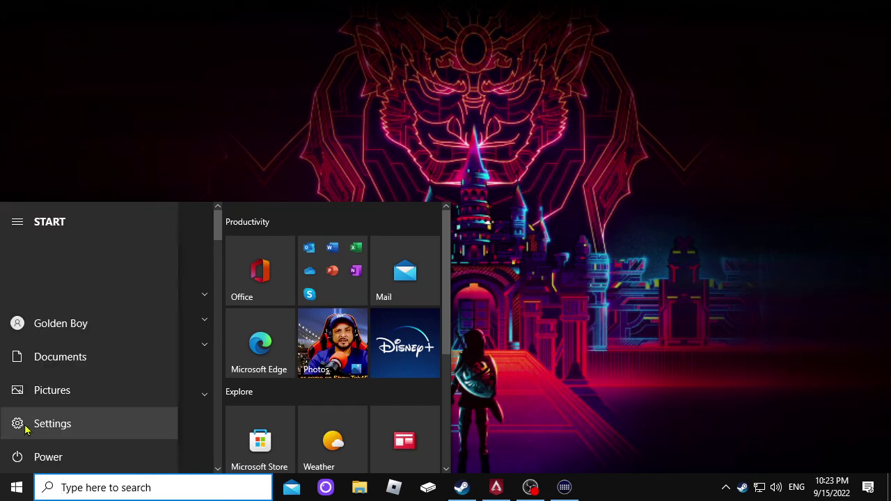
{"action": "left_click", "coordinate": [25, 430]}
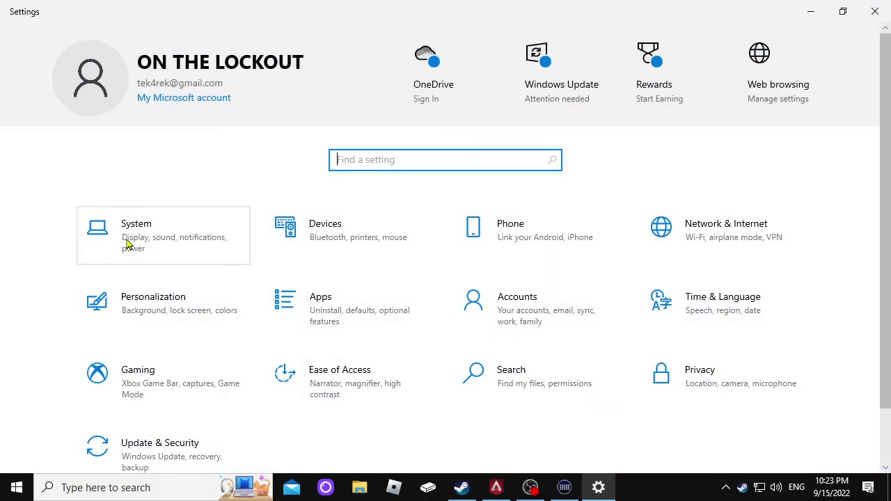
{"action": "left_click", "coordinate": [127, 249]}
{"action": "left_click", "coordinate": [86, 189]}
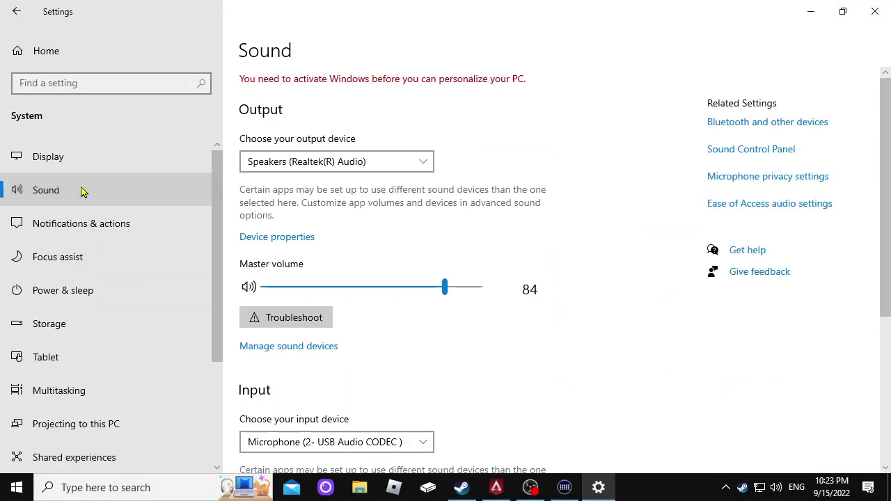
{"action": "scroll", "coordinate": [413, 355], "scroll_direction": "down", "scroll_amount": 4}
{"action": "left_click", "coordinate": [312, 416]}
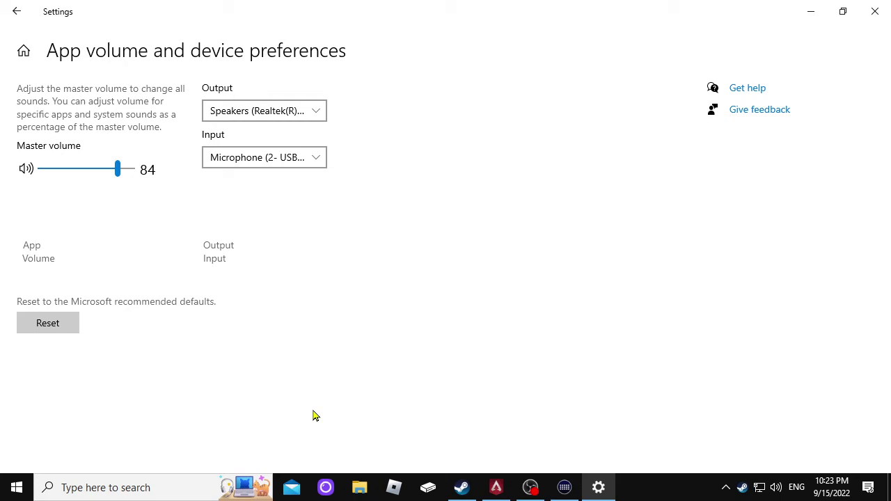
{"action": "scroll", "coordinate": [304, 344], "scroll_direction": "down", "scroll_amount": 3}
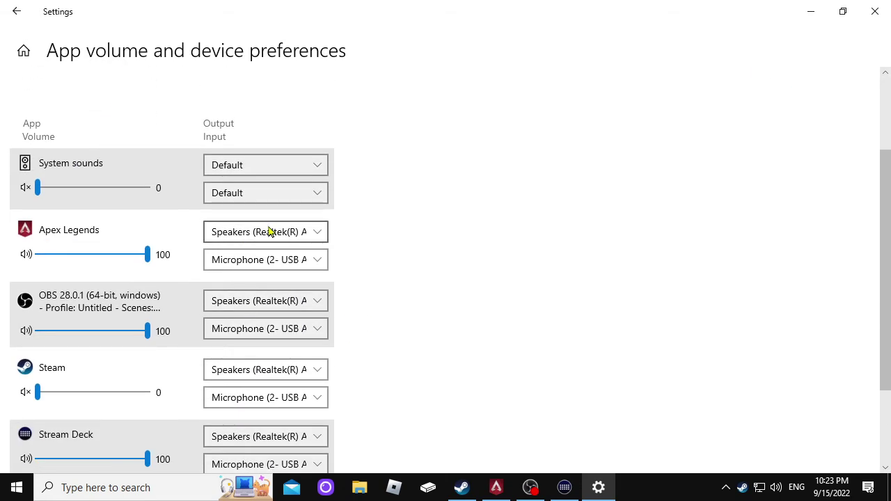
Route Apex Legends to Speakers (2- USB Audio CODEC), later revert it to Realtek, and go back to Sound
{"action": "left_click", "coordinate": [264, 237]}
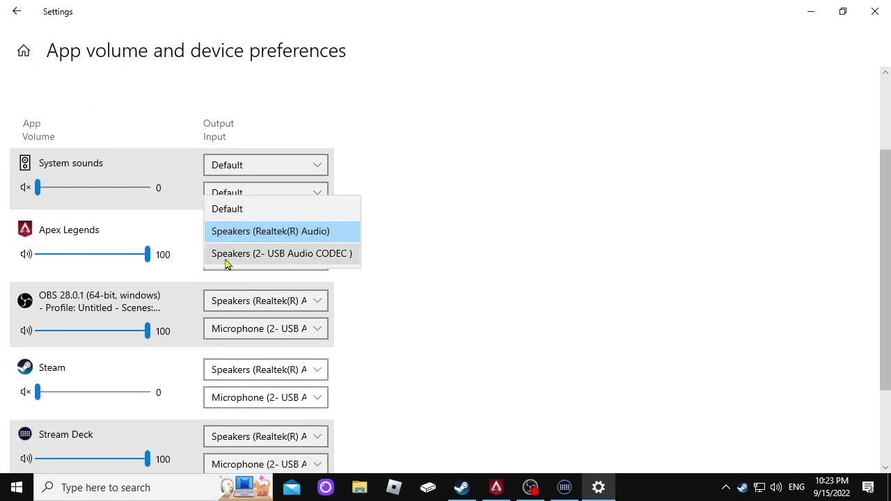
{"action": "left_click", "coordinate": [282, 254]}
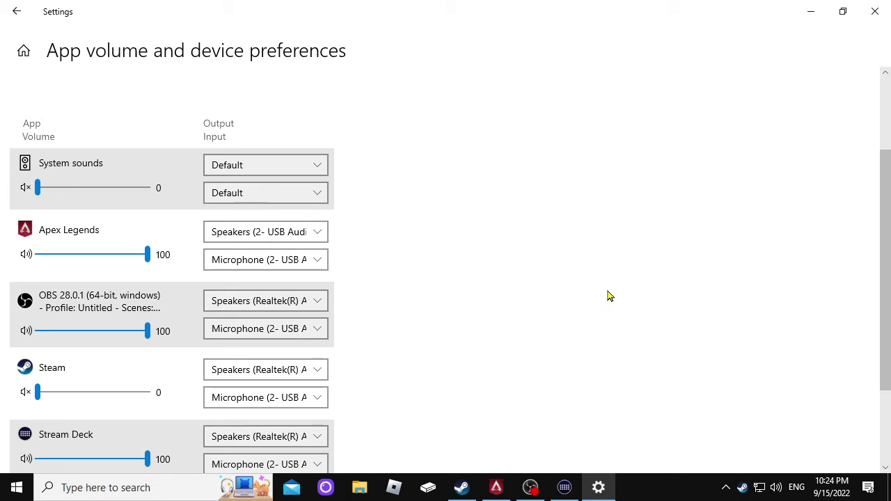
{"action": "left_click", "coordinate": [263, 235]}
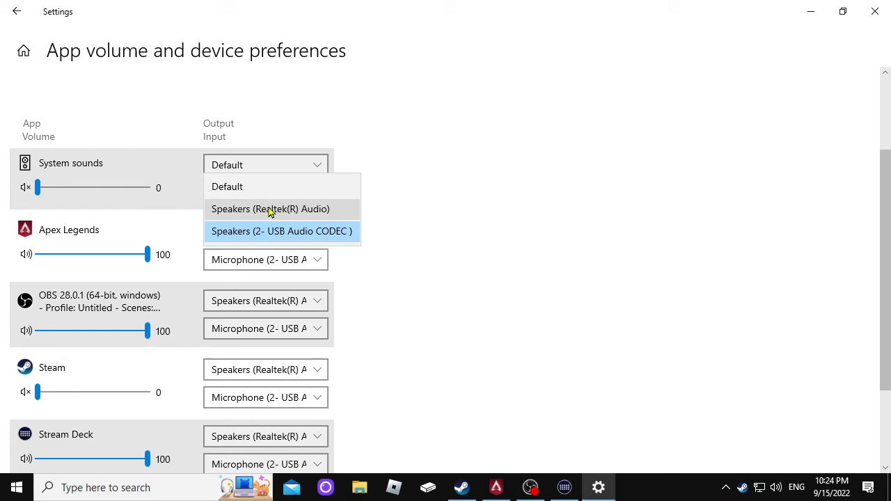
{"action": "left_click", "coordinate": [268, 211]}
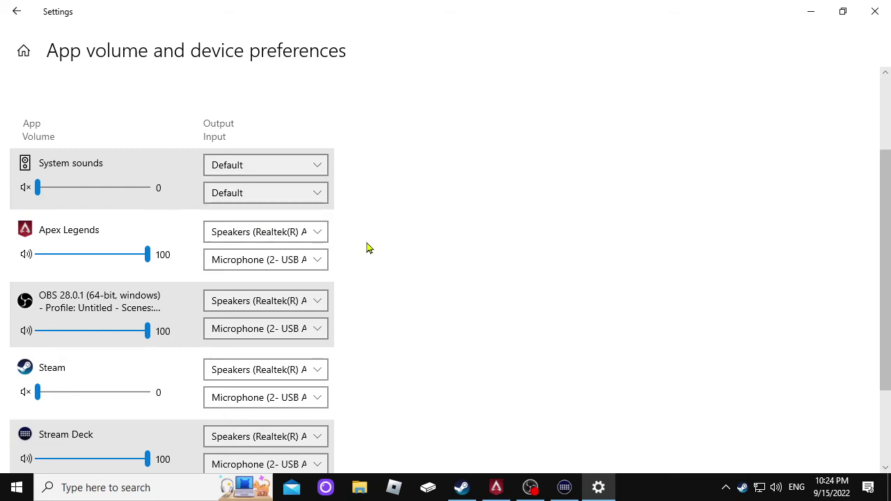
{"action": "scroll", "coordinate": [147, 240], "scroll_direction": "down", "scroll_amount": 3}
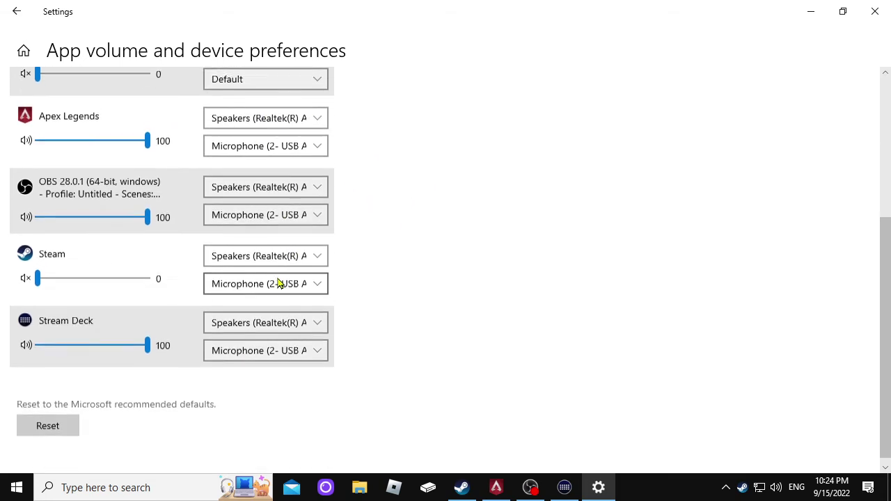
{"action": "scroll", "coordinate": [271, 302], "scroll_direction": "up", "scroll_amount": 5}
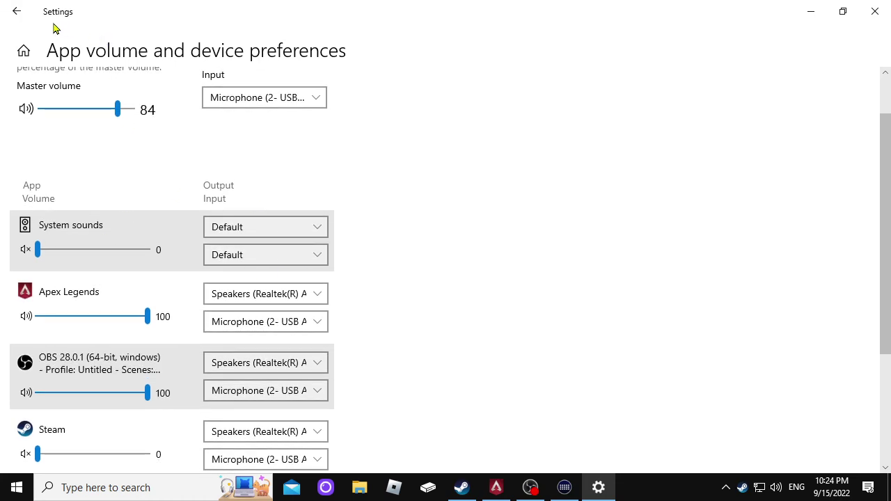
{"action": "left_click", "coordinate": [17, 18]}
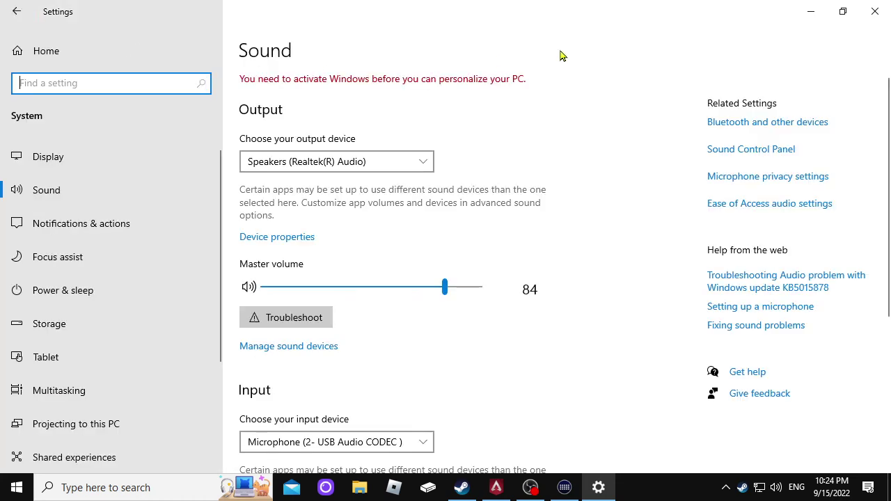
Close Settings, restore OBS, and create a new Application Audio Capture (BETA) source under Sources
{"action": "left_click", "coordinate": [875, 11]}
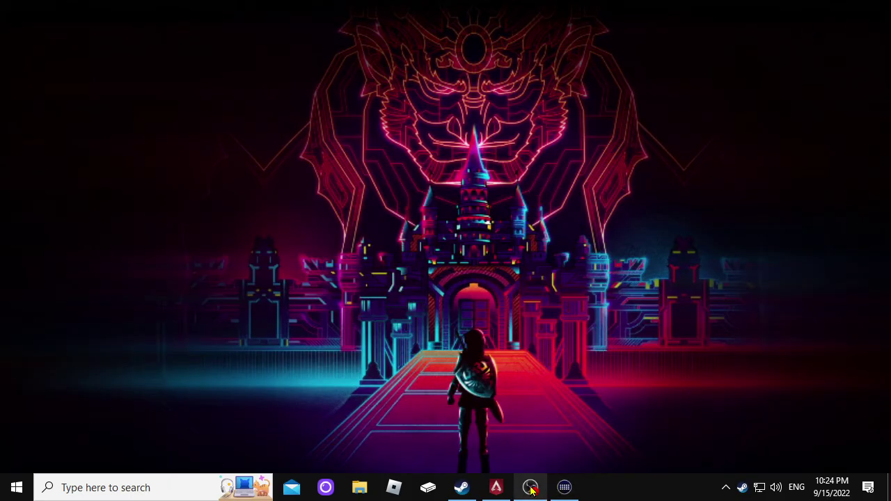
{"action": "left_click", "coordinate": [530, 488]}
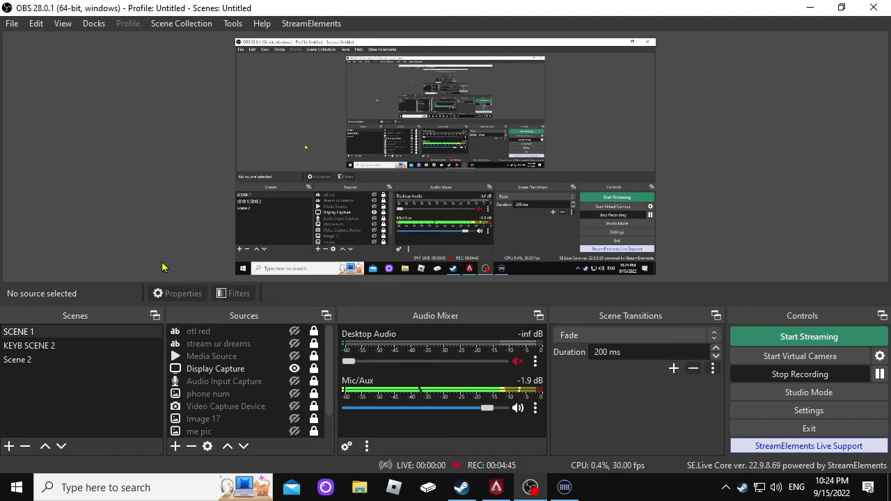
{"action": "left_click", "coordinate": [175, 446]}
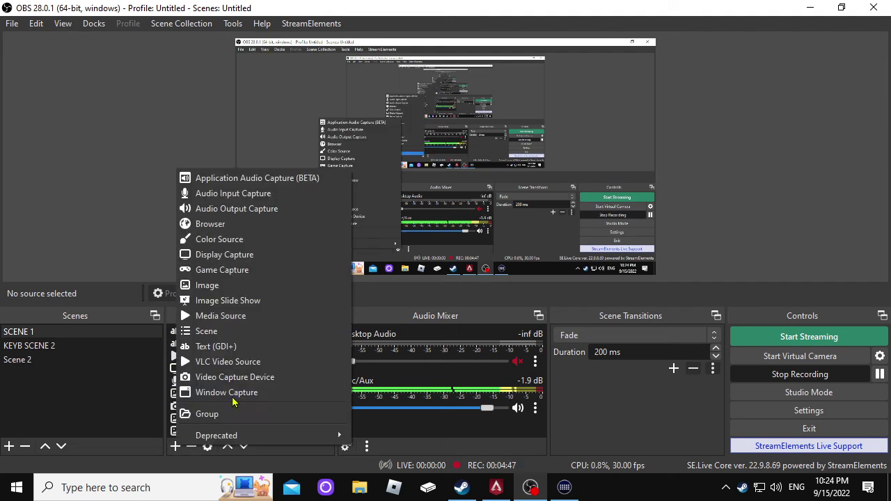
{"action": "left_click", "coordinate": [275, 179]}
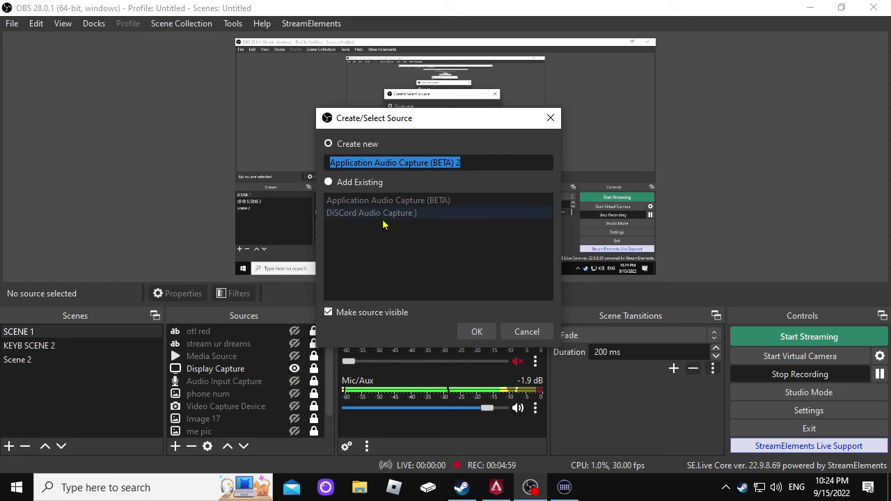
{"action": "left_click", "coordinate": [476, 333]}
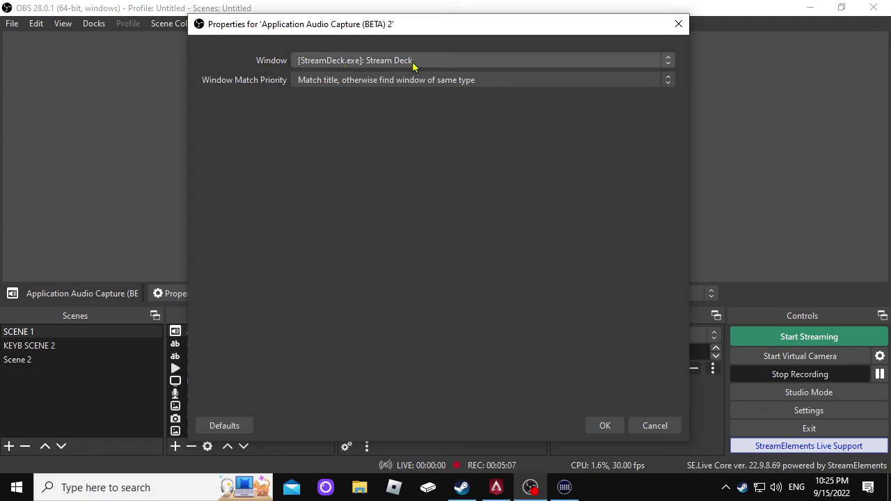
Set the capture source's Window to [r5apex.exe]: Apex Legends and confirm with OK
{"action": "left_click", "coordinate": [457, 64]}
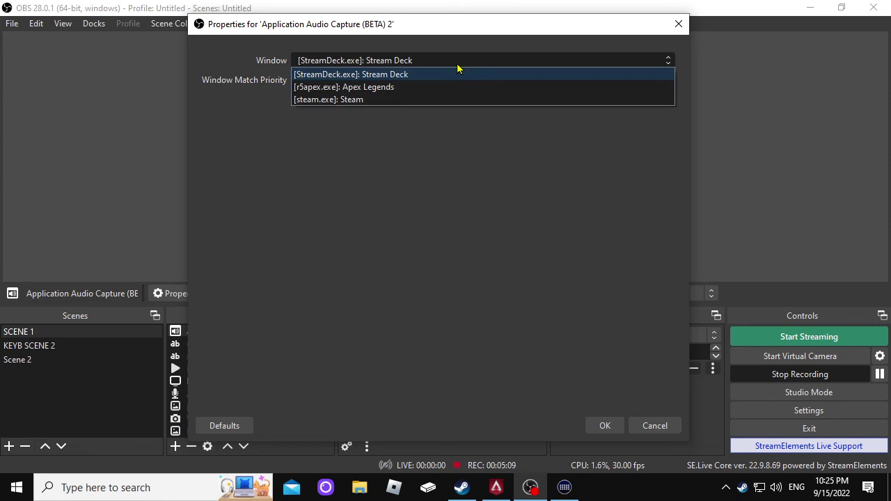
{"action": "left_click", "coordinate": [426, 89]}
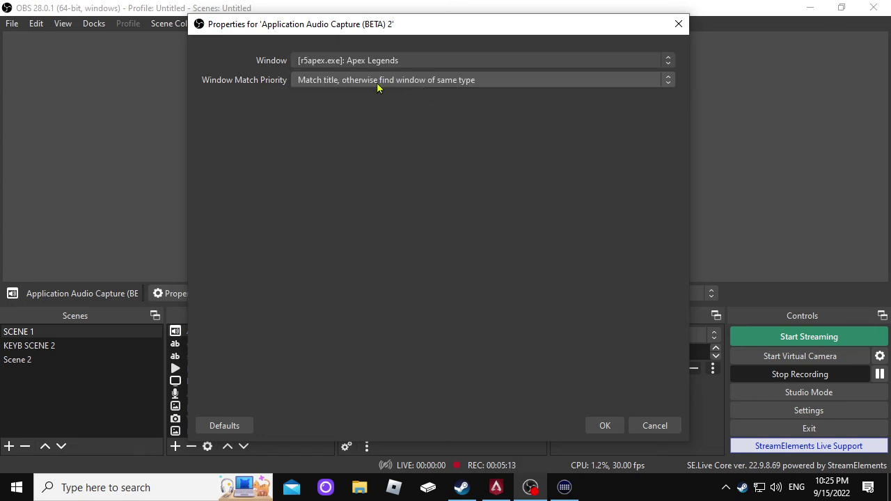
{"action": "left_click", "coordinate": [606, 425]}
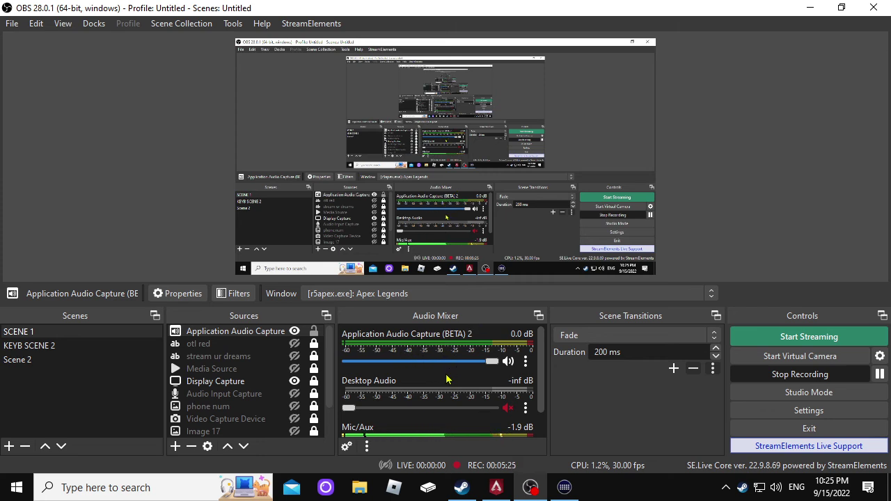
{"action": "left_click", "coordinate": [16, 487]}
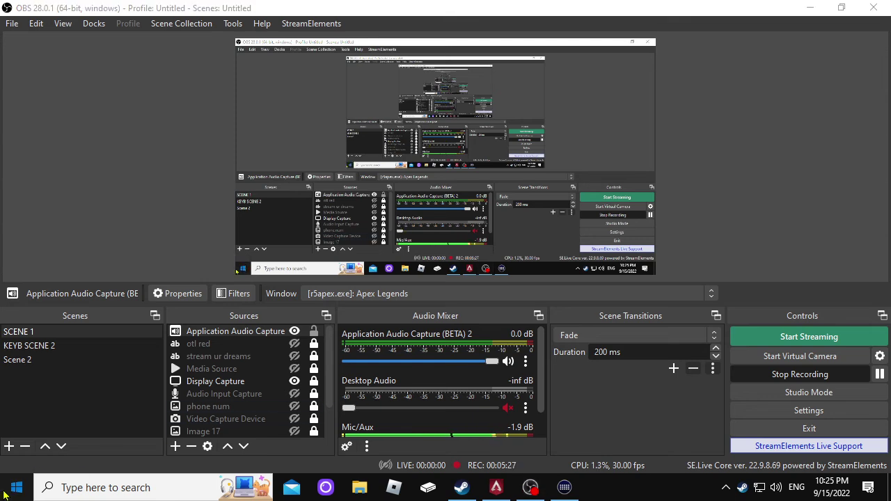
{"action": "left_click", "coordinate": [52, 423]}
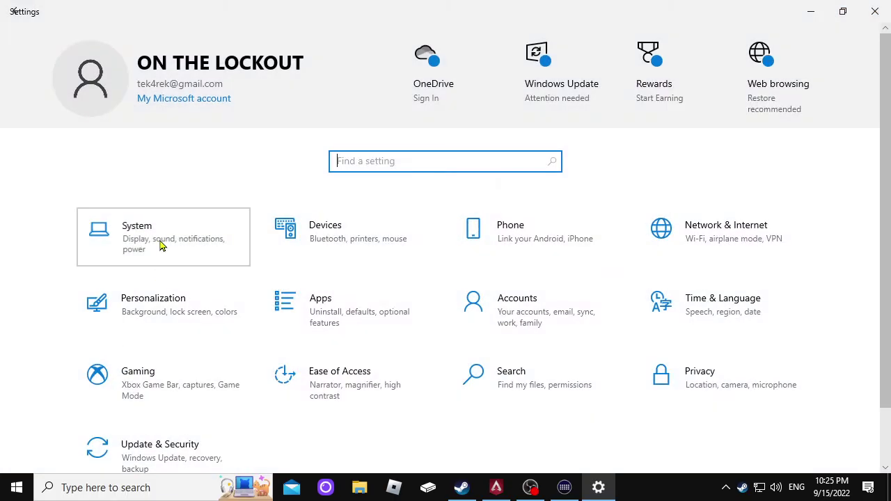
{"action": "left_click", "coordinate": [160, 245]}
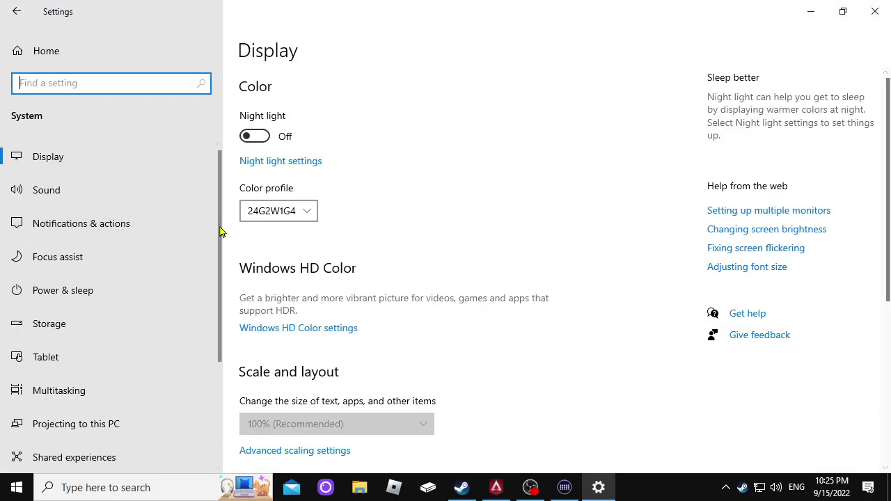
{"action": "left_click", "coordinate": [105, 198]}
{"action": "scroll", "coordinate": [371, 259], "scroll_direction": "down", "scroll_amount": 3}
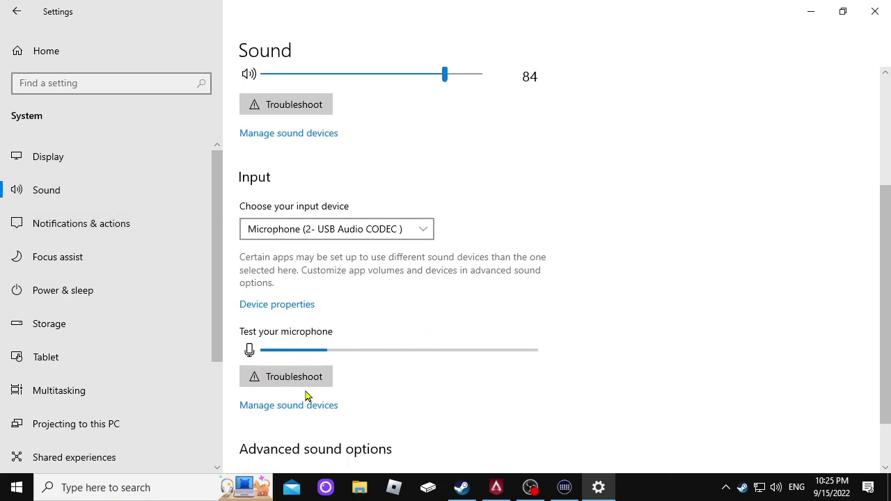
{"action": "scroll", "coordinate": [306, 396], "scroll_direction": "down", "scroll_amount": 1}
{"action": "left_click", "coordinate": [281, 414]}
{"action": "scroll", "coordinate": [174, 282], "scroll_direction": "down", "scroll_amount": 3}
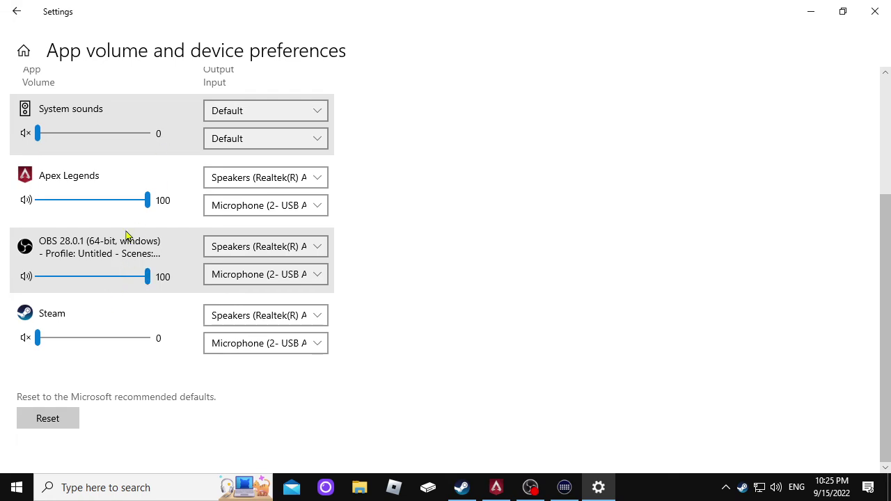
{"action": "scroll", "coordinate": [113, 177], "scroll_direction": "up", "scroll_amount": 2}
{"action": "left_click", "coordinate": [18, 16]}
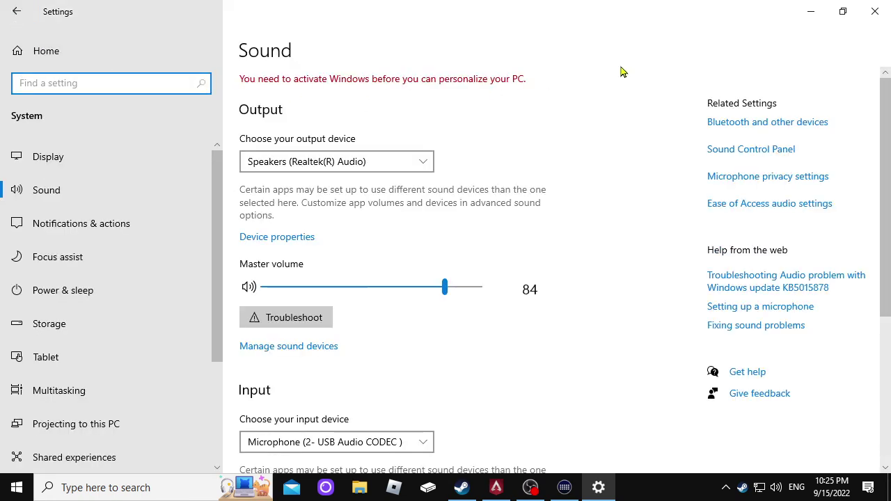
{"action": "left_click", "coordinate": [875, 12]}
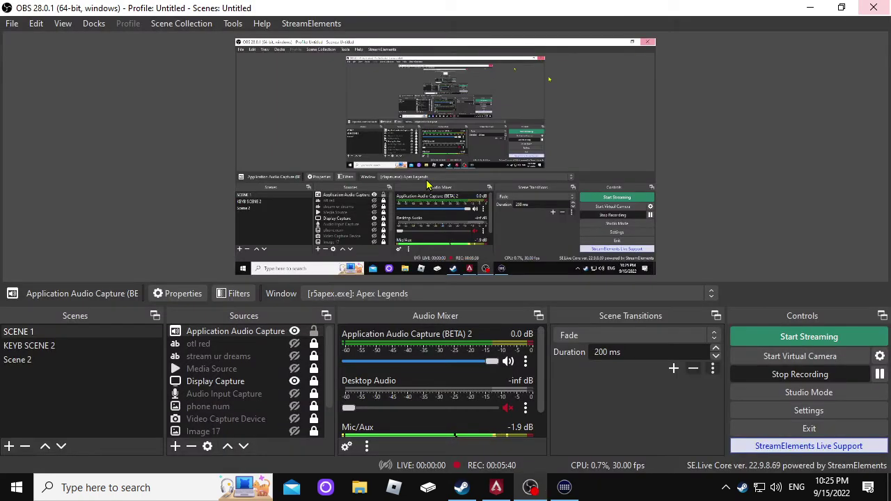
Change the Windows playback device to Speakers (2- USB Audio CODEC) via the taskbar volume flyout
{"action": "left_click", "coordinate": [778, 490]}
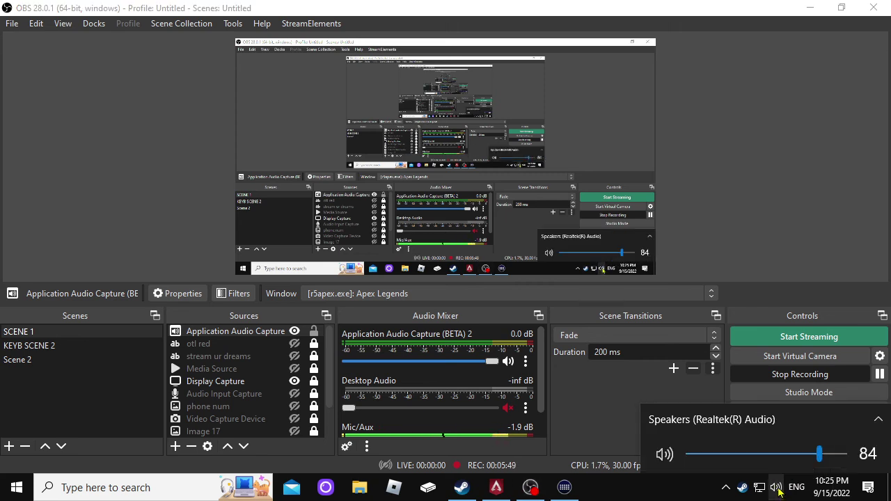
{"action": "left_click", "coordinate": [708, 433]}
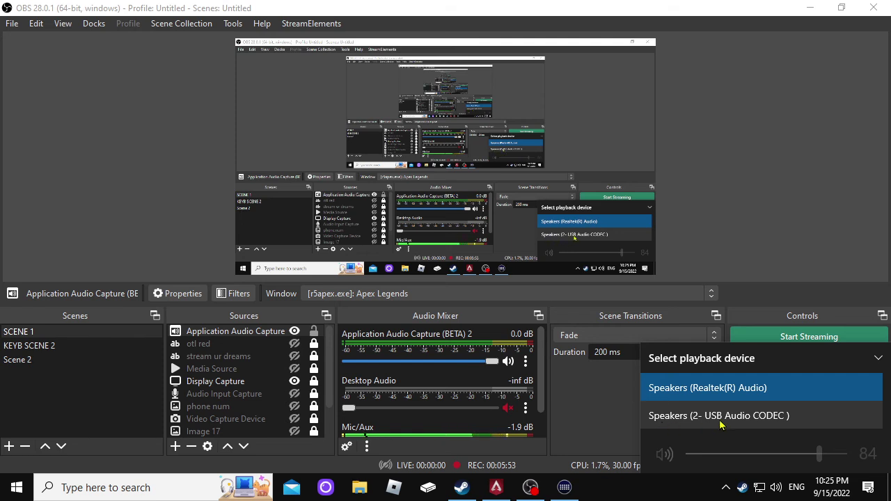
{"action": "left_click", "coordinate": [688, 398]}
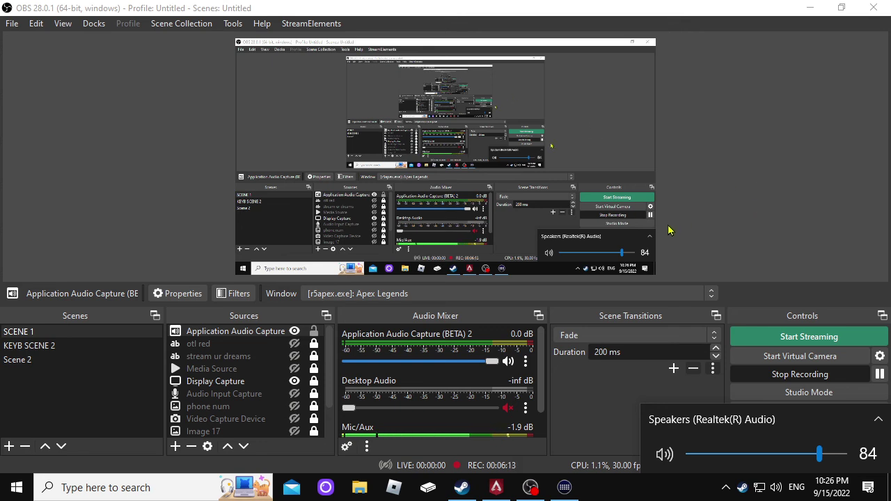
{"action": "left_click", "coordinate": [670, 419]}
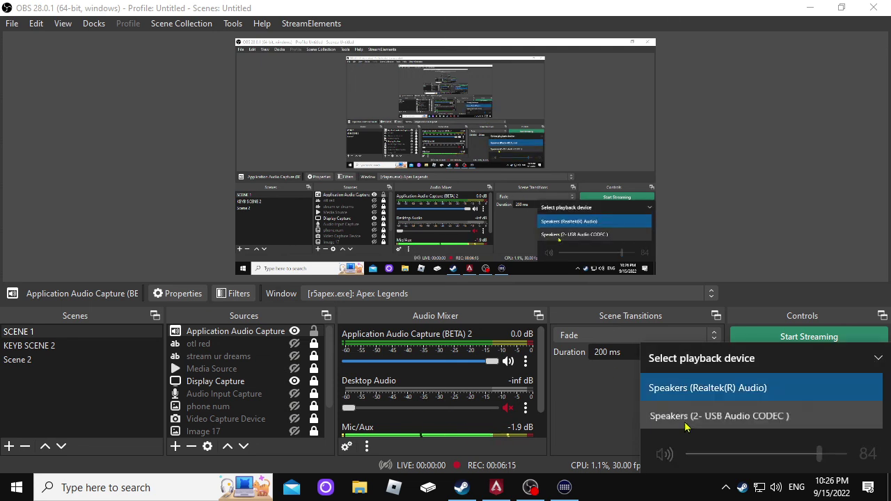
{"action": "left_click", "coordinate": [684, 419]}
{"action": "left_click", "coordinate": [662, 420]}
{"action": "left_click", "coordinate": [756, 193]}
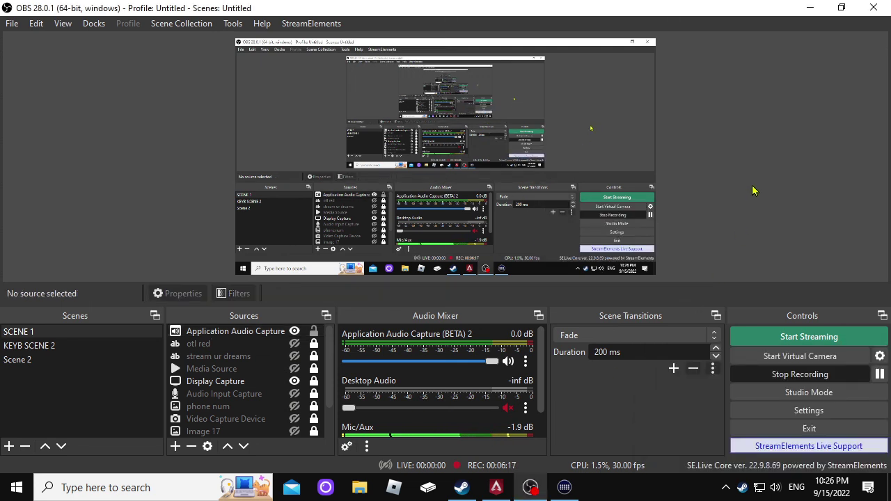
Open the App volume and device preferences page under System > Sound in Windows Settings
{"action": "left_click", "coordinate": [17, 488]}
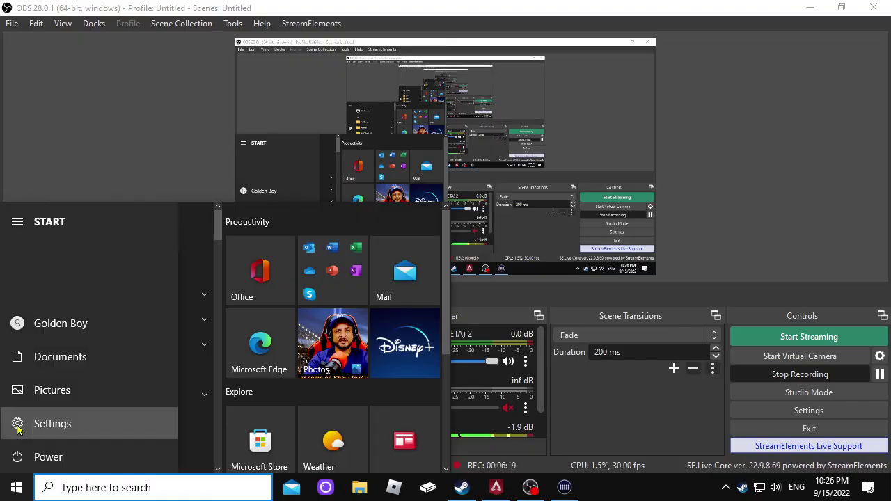
{"action": "left_click", "coordinate": [156, 425]}
{"action": "left_click", "coordinate": [125, 244]}
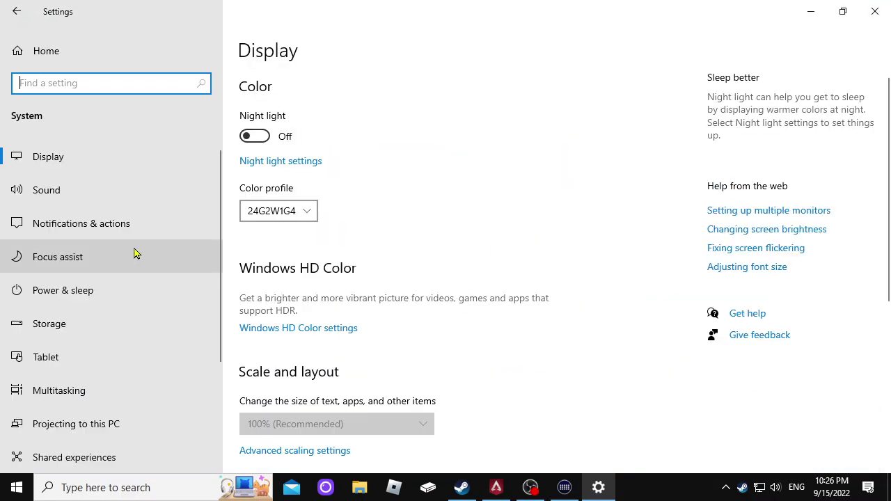
{"action": "left_click", "coordinate": [87, 201]}
{"action": "scroll", "coordinate": [441, 288], "scroll_direction": "down", "scroll_amount": 5}
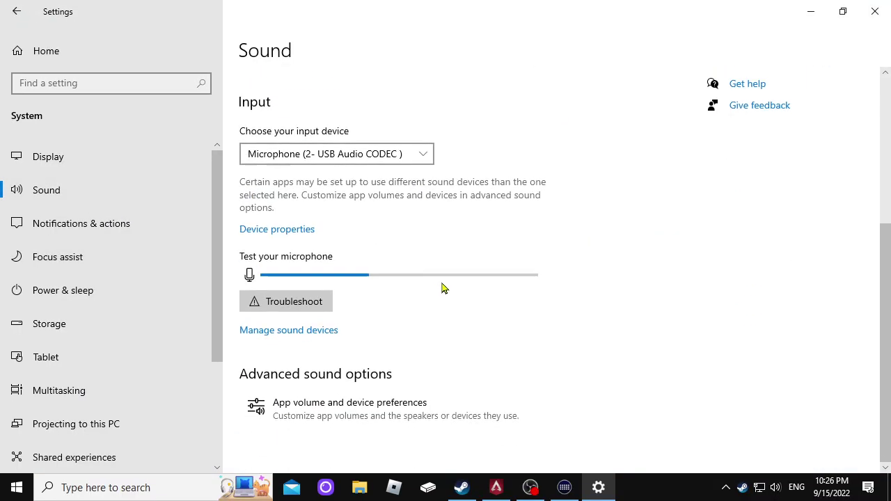
{"action": "left_click", "coordinate": [340, 410]}
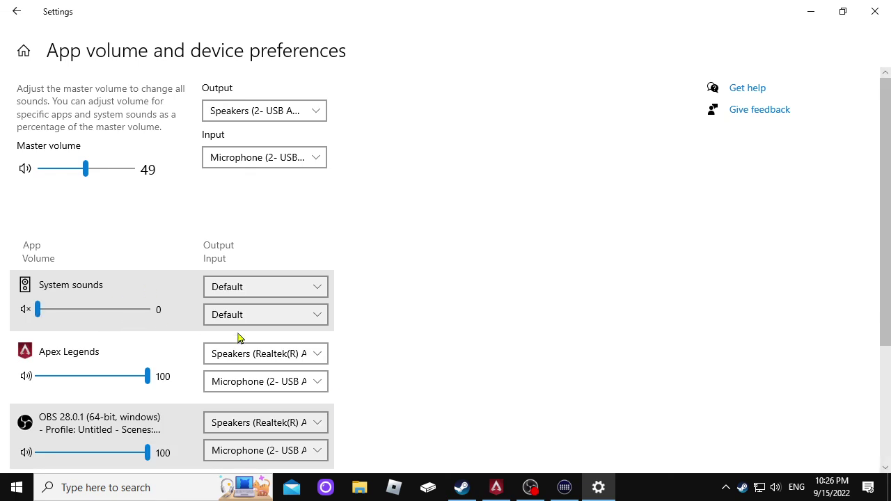
Switch Apex Legends output to USB Audio CODEC, back to Realtek(R) Audio speakers, and close Settings
{"action": "left_click", "coordinate": [260, 355]}
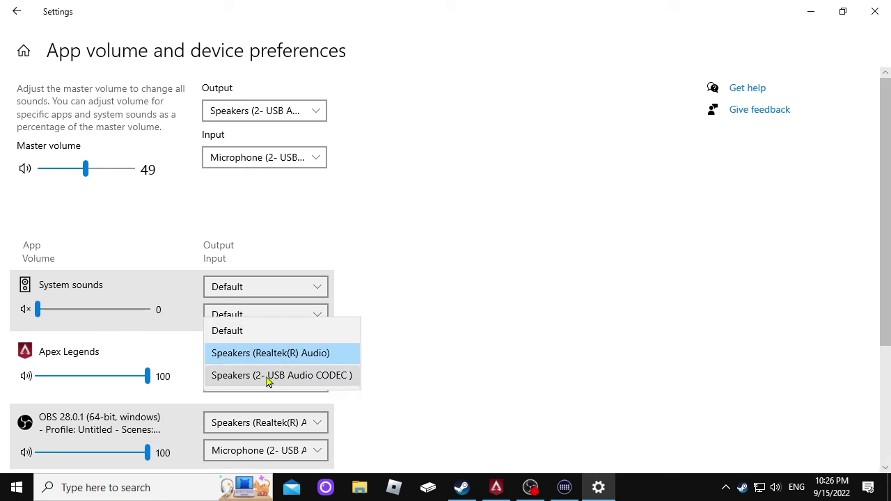
{"action": "left_click", "coordinate": [267, 376]}
{"action": "left_click", "coordinate": [269, 357]}
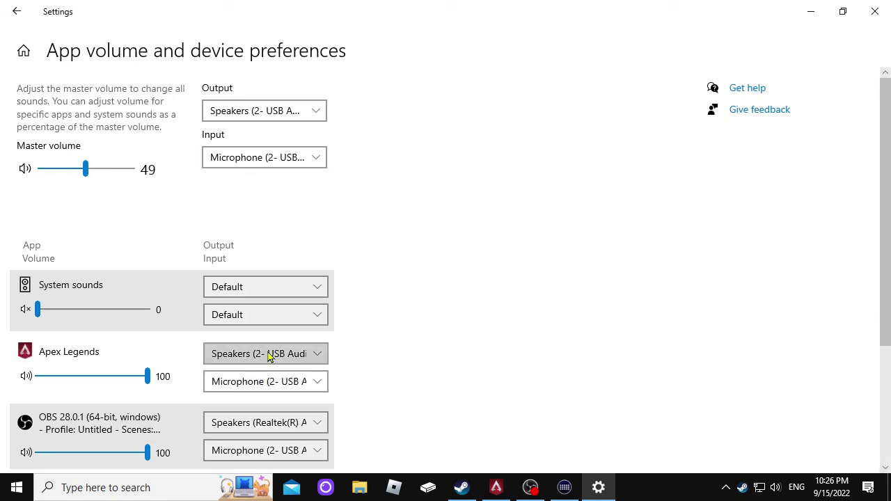
{"action": "left_click", "coordinate": [278, 331]}
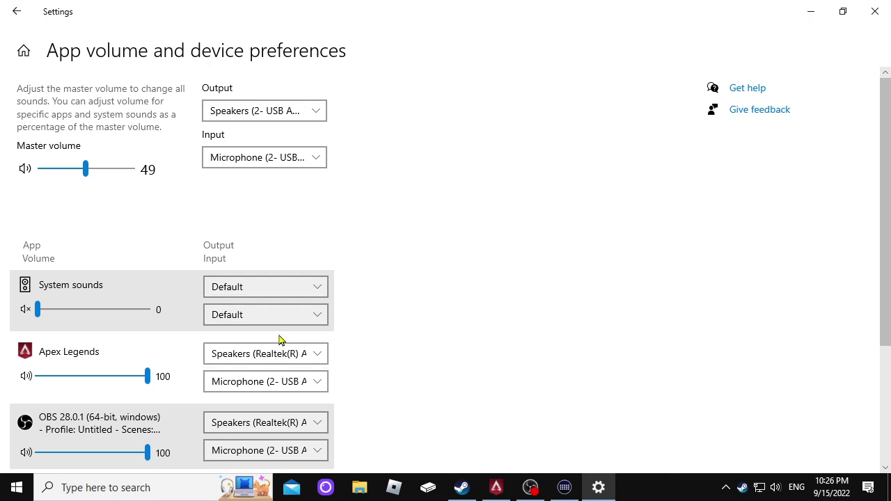
{"action": "left_click", "coordinate": [874, 12]}
Minimize the OBS window to reveal the bare desktop wallpaper
{"action": "left_click", "coordinate": [808, 9]}
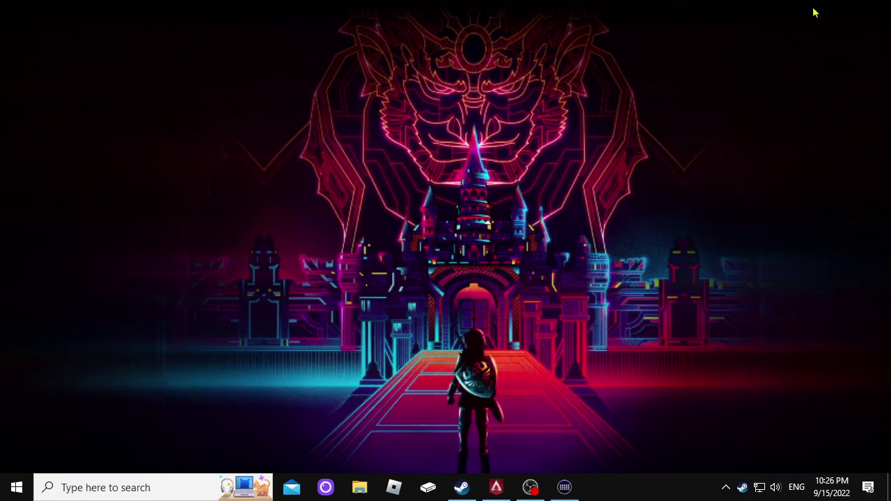